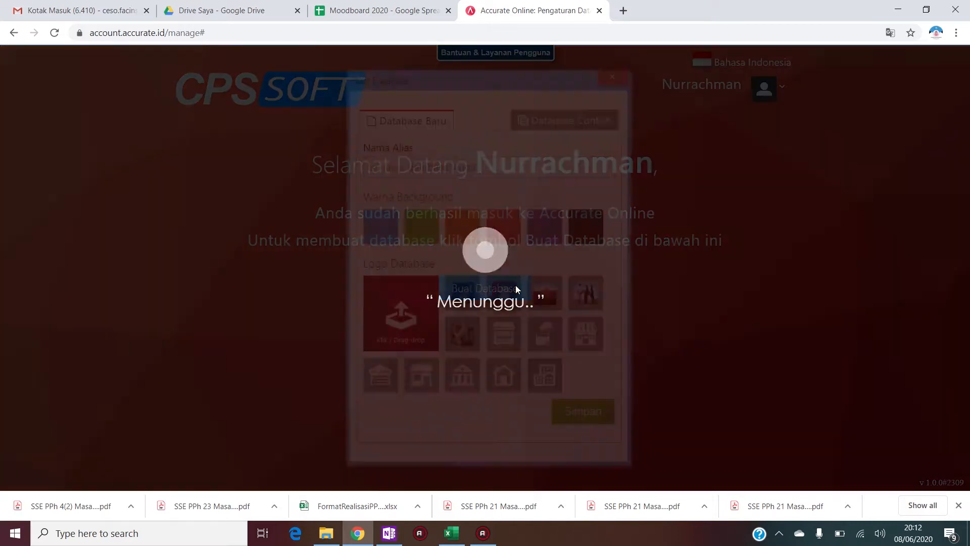
# Create a new database with the alias Bebas, save it, and open it.
pyautogui.click(457, 167)
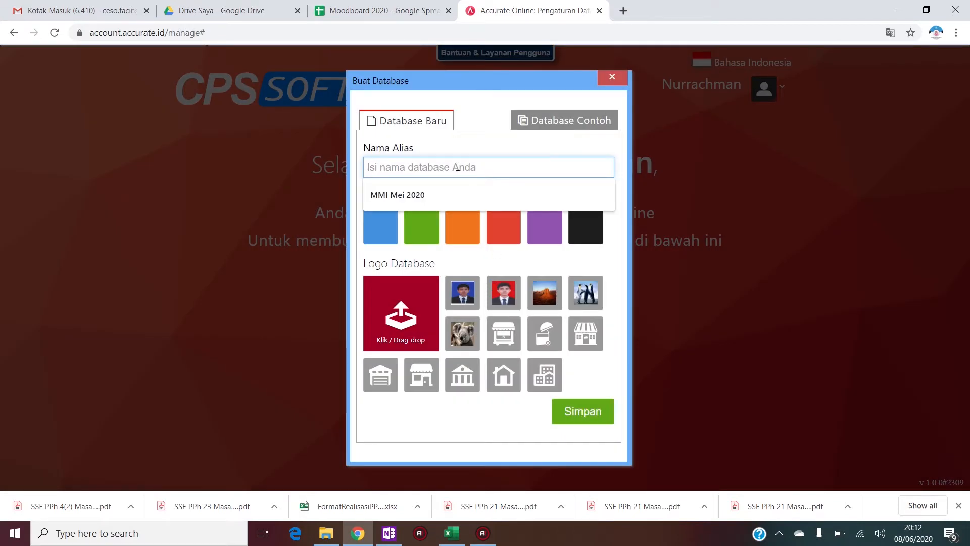
pyautogui.write('Bebas')
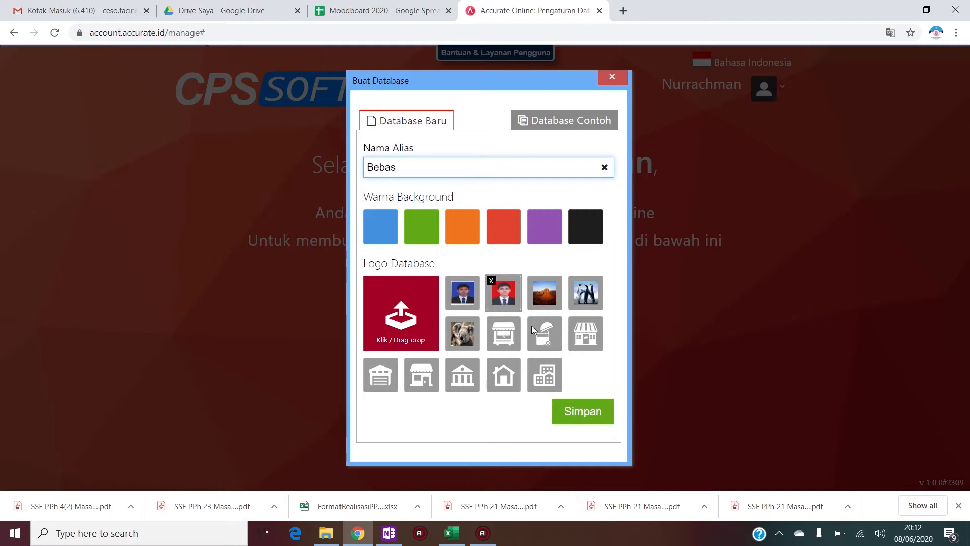
pyautogui.click(582, 407)
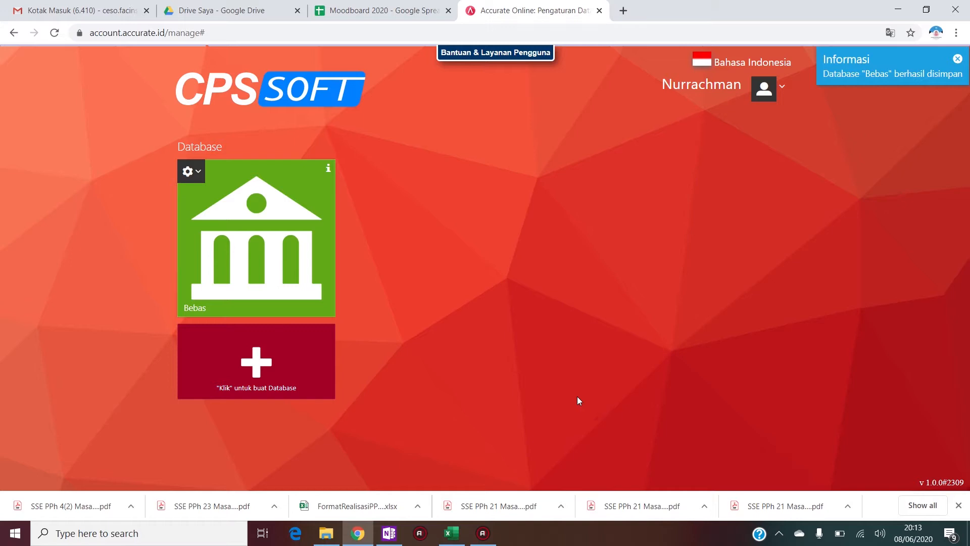
pyautogui.click(267, 243)
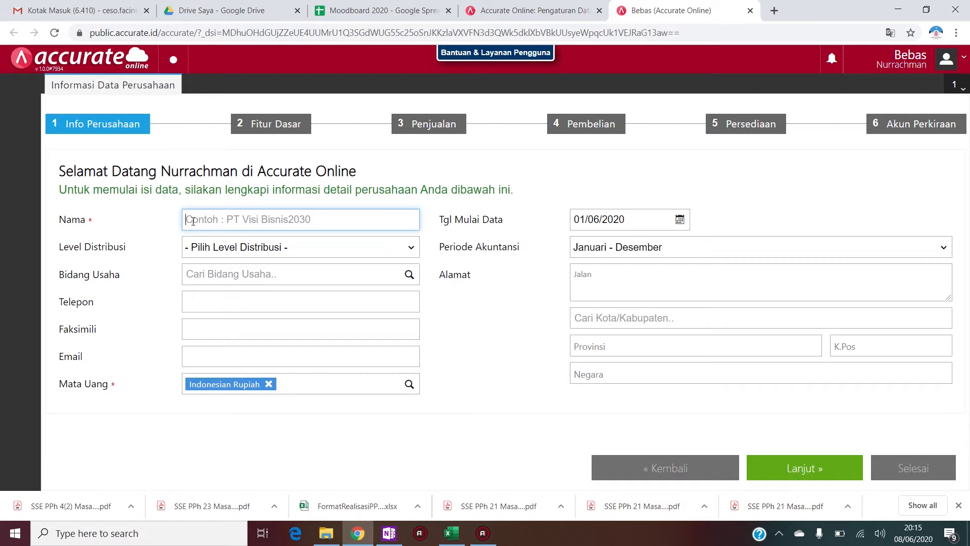
# Enter Toko Accurate Online as the company name and set its distribution level to Retailer.
pyautogui.write('Toko A')
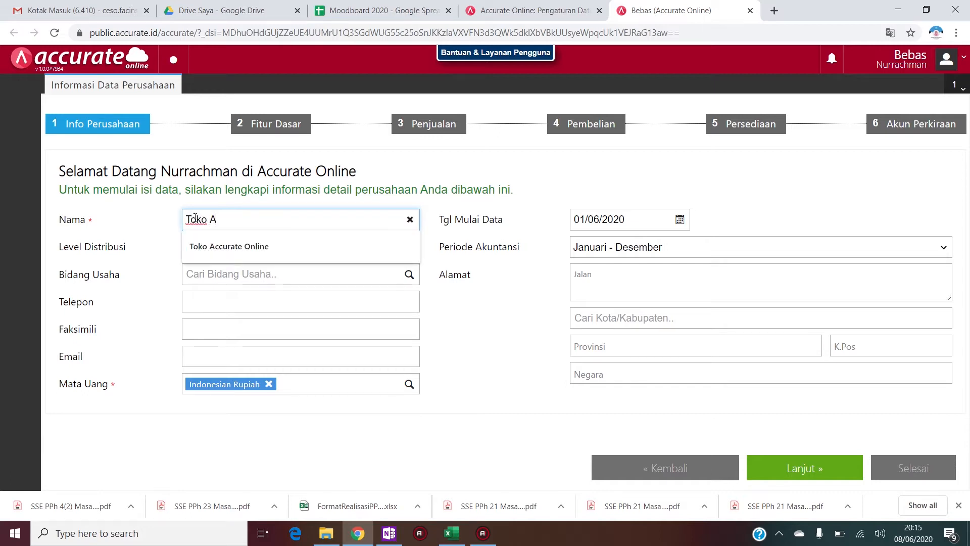
pyautogui.write('ccurate Online')
pyautogui.click(225, 253)
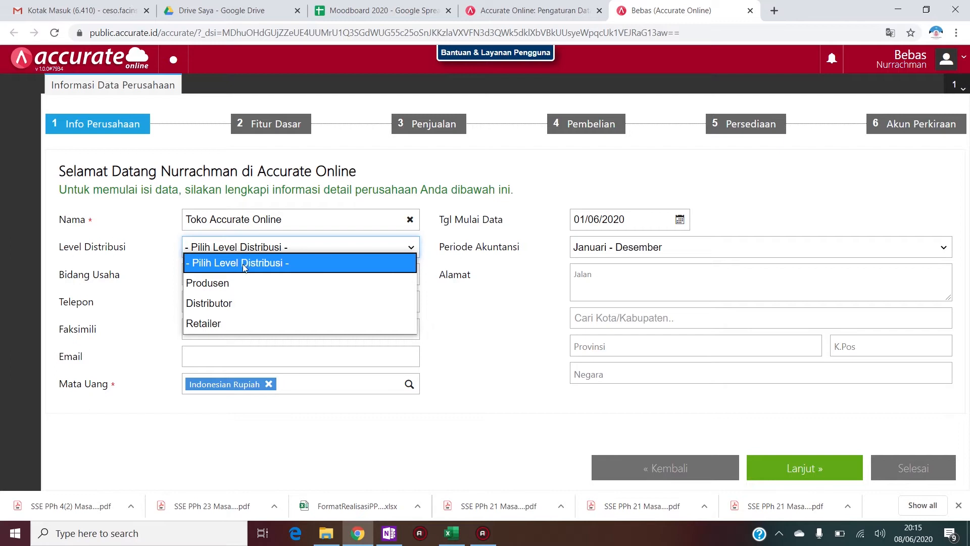
pyautogui.click(263, 323)
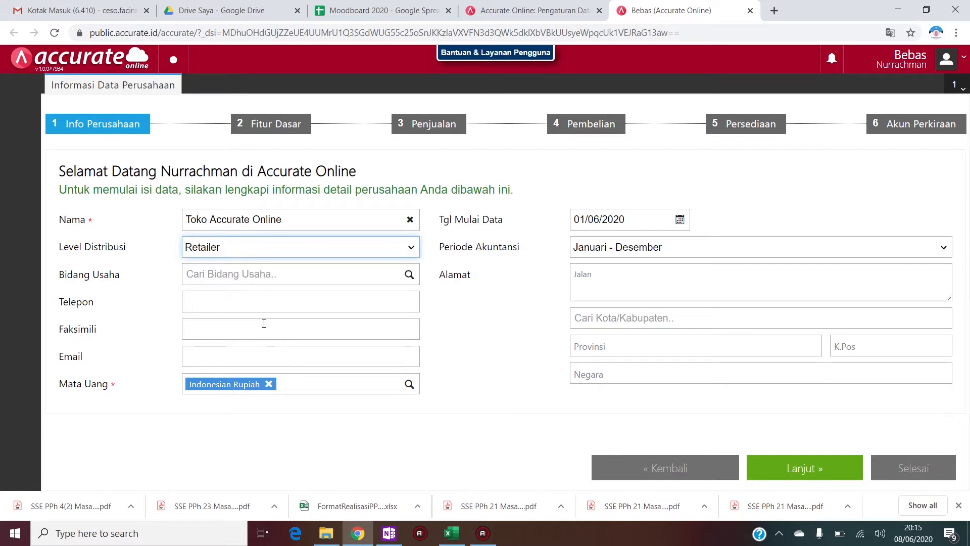
# Set the company's line of business (Bidang Usaha) to Others (Lainnya).
pyautogui.click(401, 274)
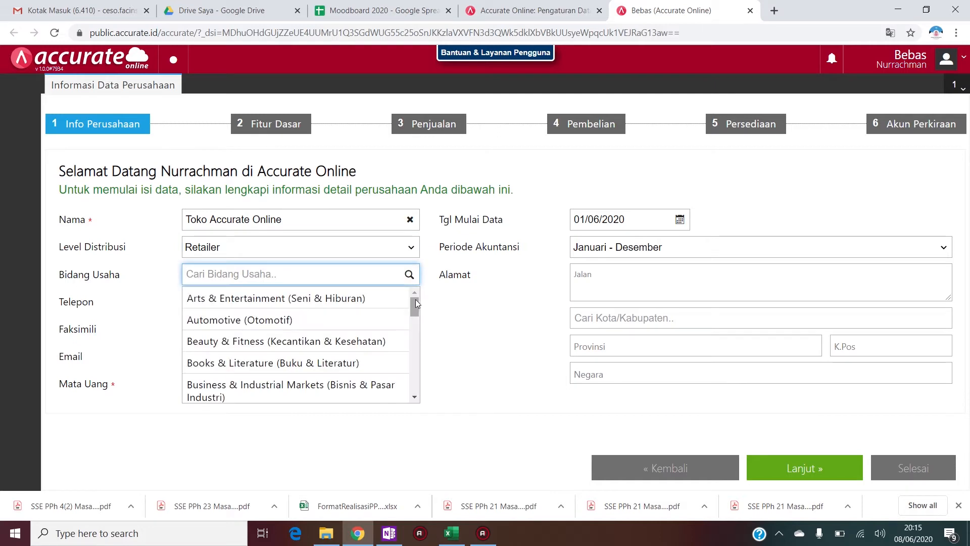
pyautogui.moveTo(416, 299); pyautogui.dragTo(417, 306)
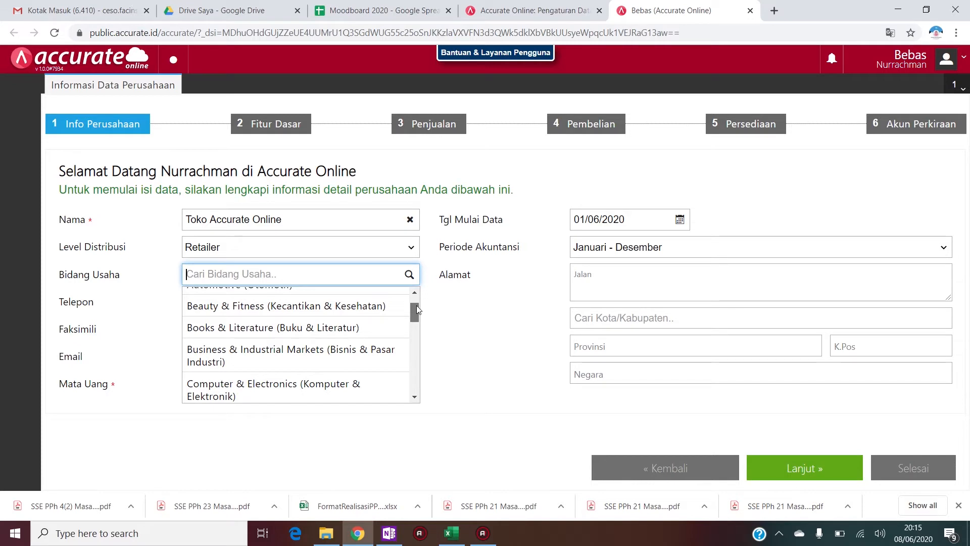
pyautogui.moveTo(415, 310); pyautogui.dragTo(402, 386)
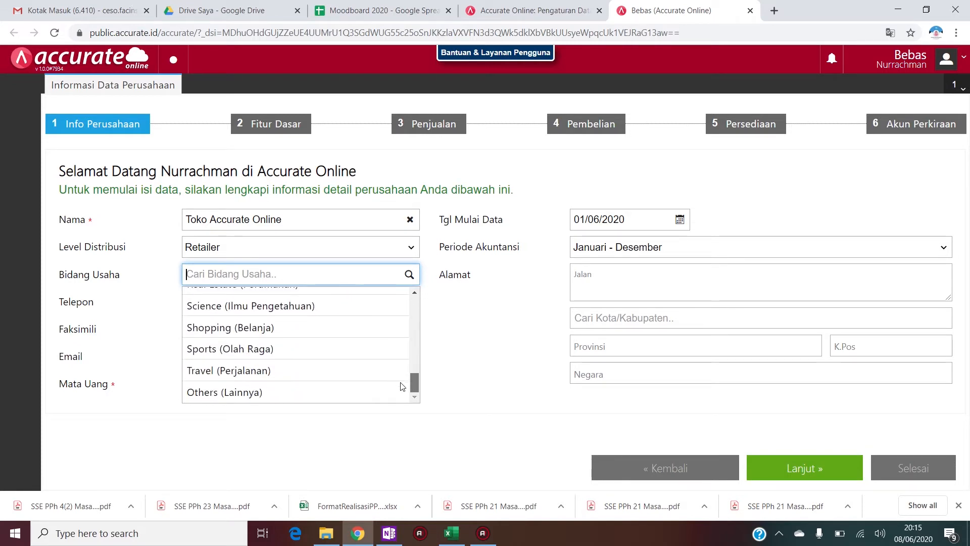
pyautogui.click(387, 400)
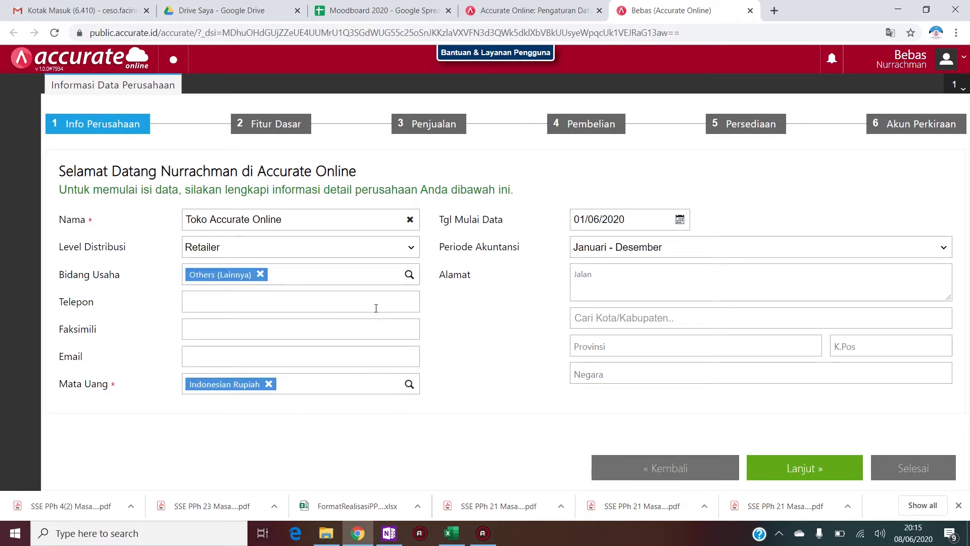
# Set the data start date (Tgl Mulai Data) to 31/05/2020.
pyautogui.click(635, 222)
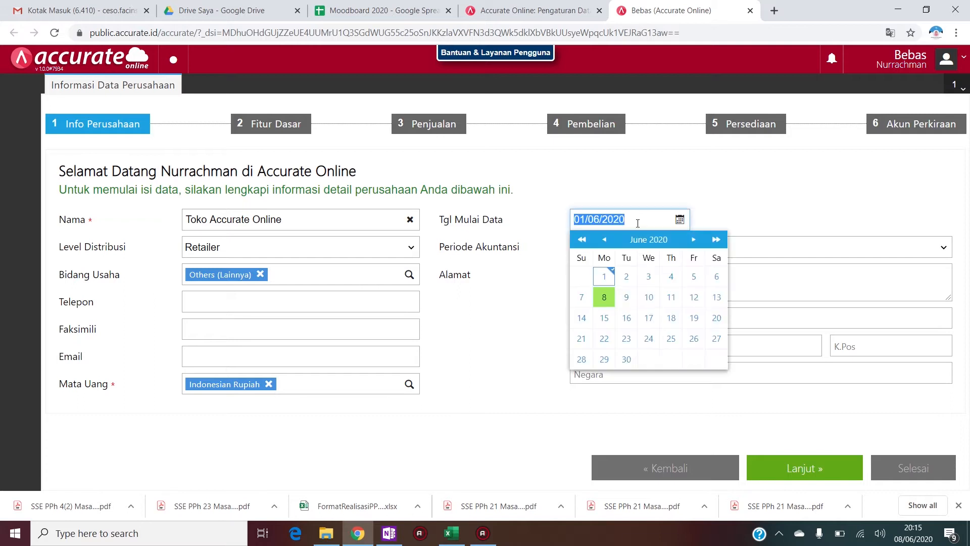
pyautogui.click(638, 219)
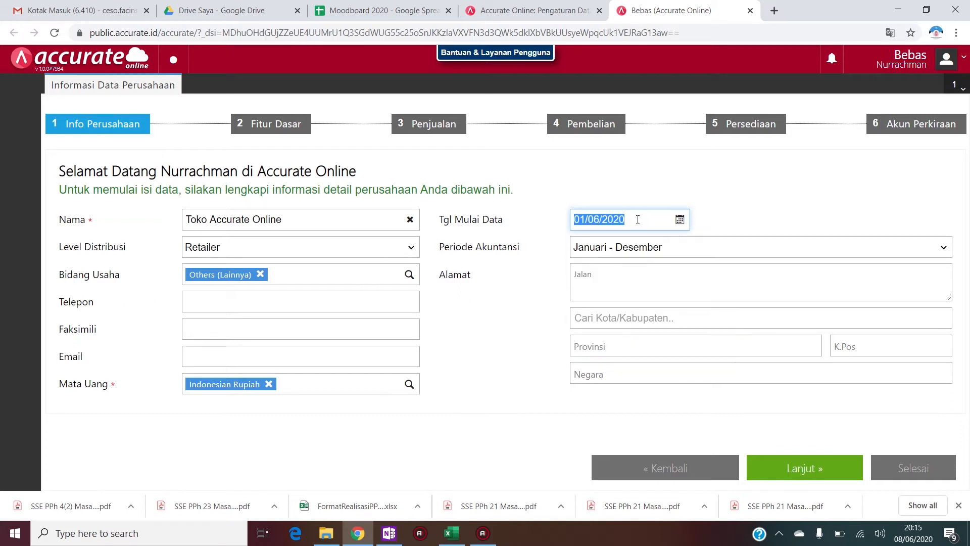
pyautogui.click(680, 220)
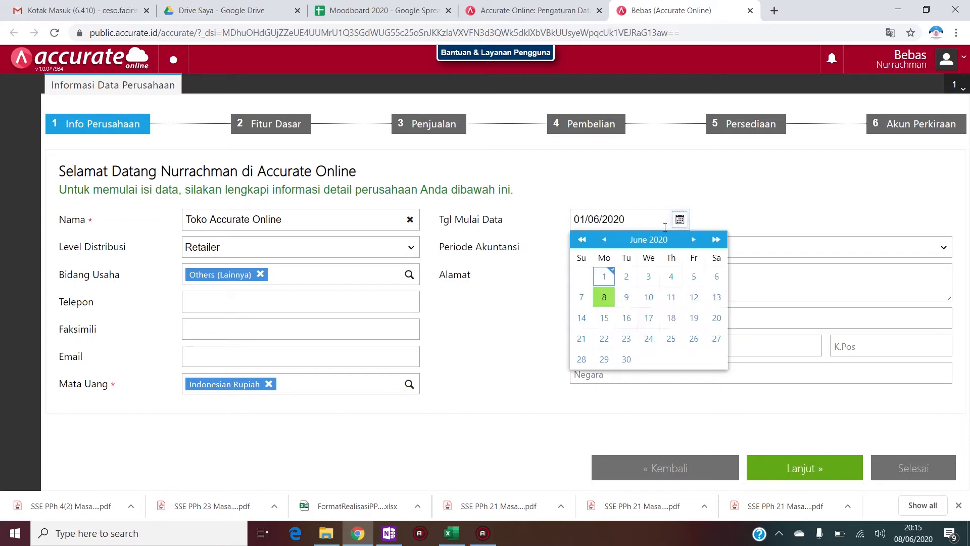
pyautogui.click(605, 239)
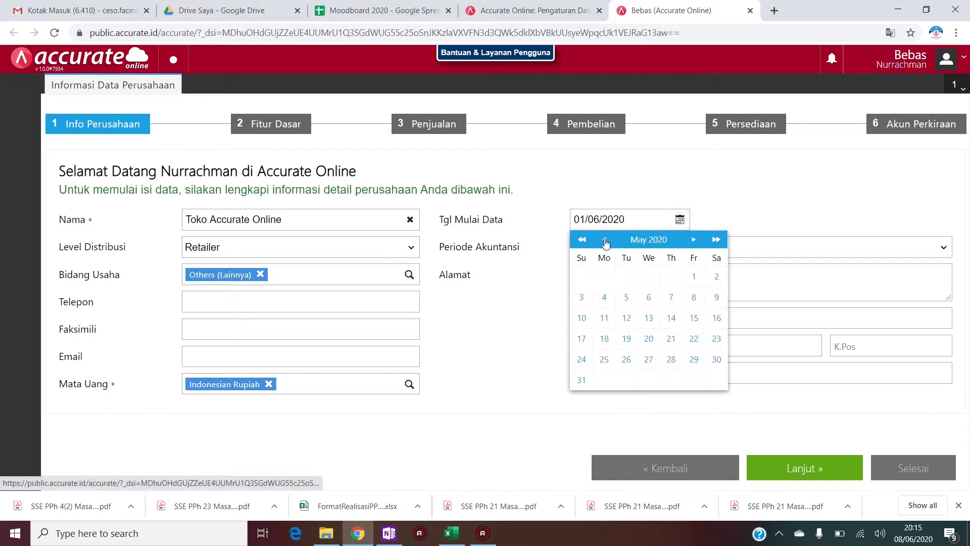
pyautogui.click(582, 380)
# Enter the company's street address, select its matching city, and continue to the basic features questions.
pyautogui.click(609, 273)
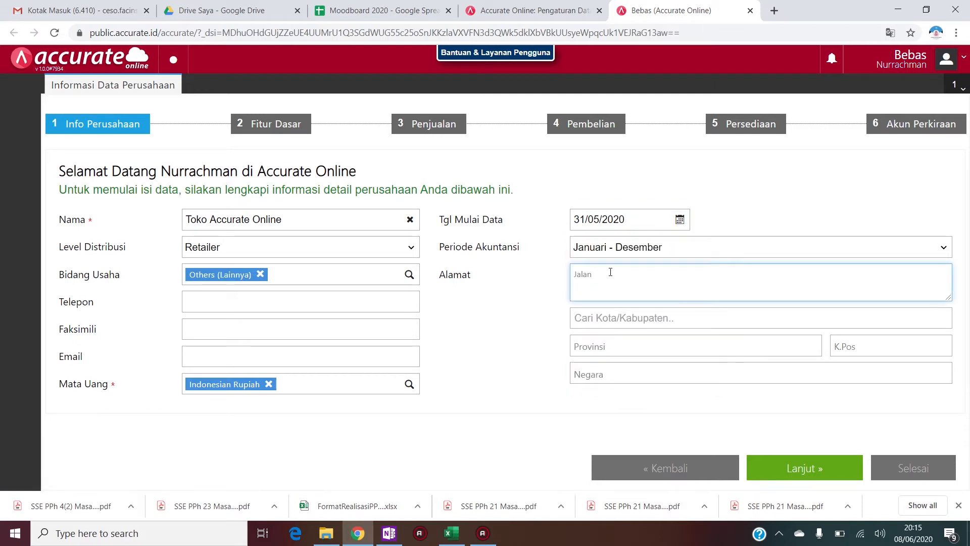
pyautogui.write('Jalan Pahlawan Revolusi')
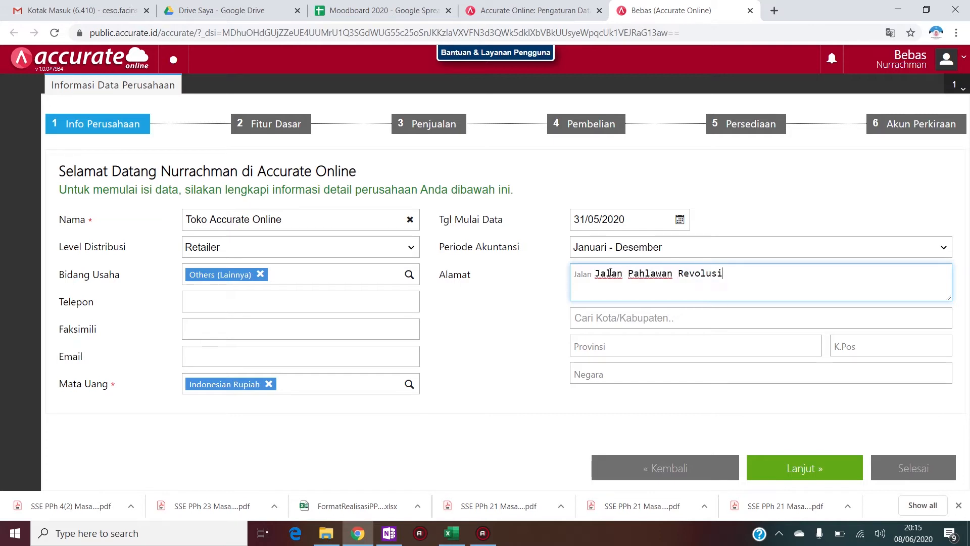
pyautogui.click(600, 315)
pyautogui.write('Jakarta timur')
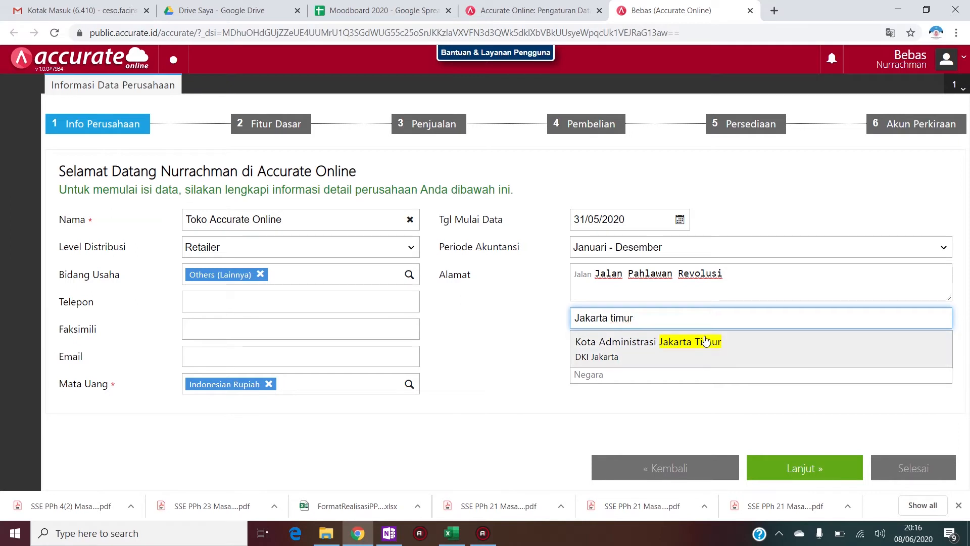
pyautogui.click(701, 339)
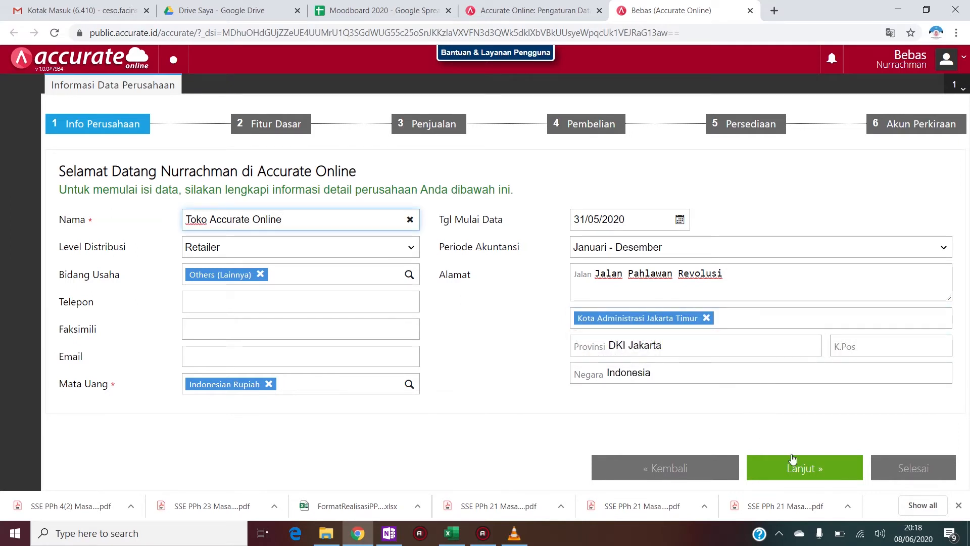
pyautogui.click(799, 469)
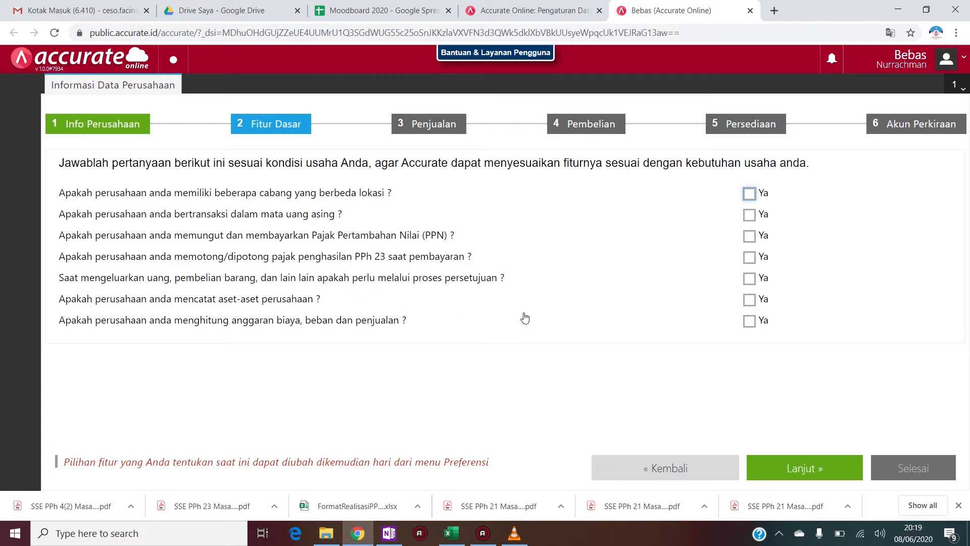
# Enable company asset recording in the basic features, and customer returns and customer payment terms in the sales features, continuing past both pages.
pyautogui.click(748, 303)
pyautogui.click(781, 462)
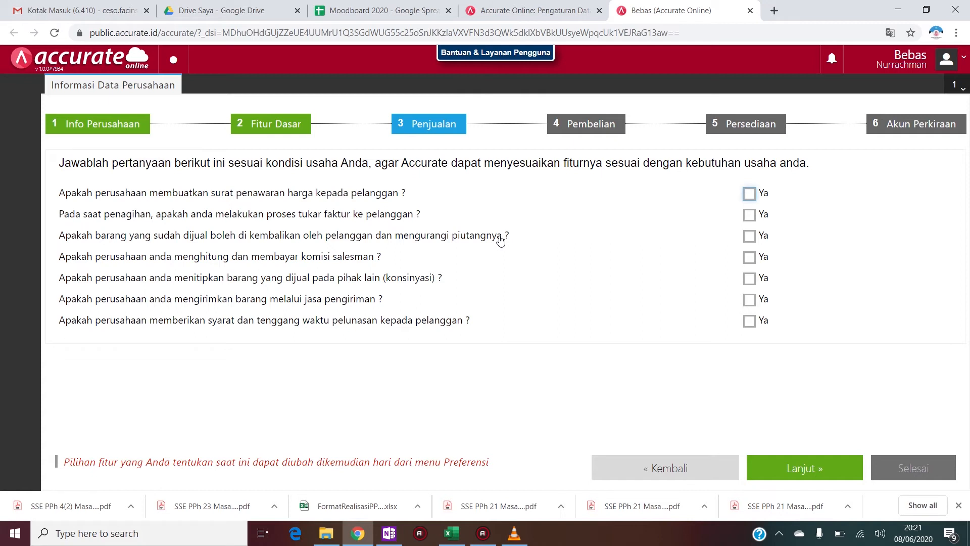
pyautogui.click(751, 236)
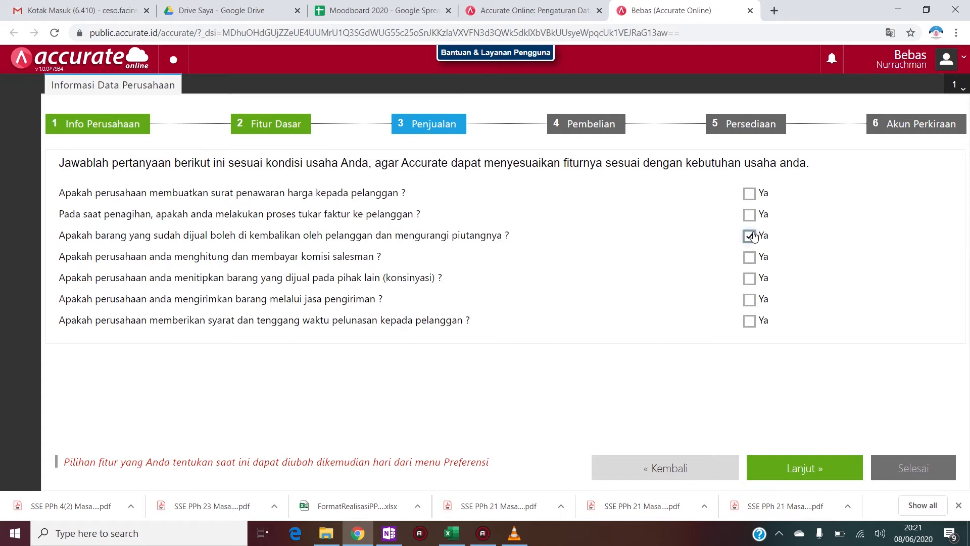
pyautogui.click(750, 321)
pyautogui.click(839, 464)
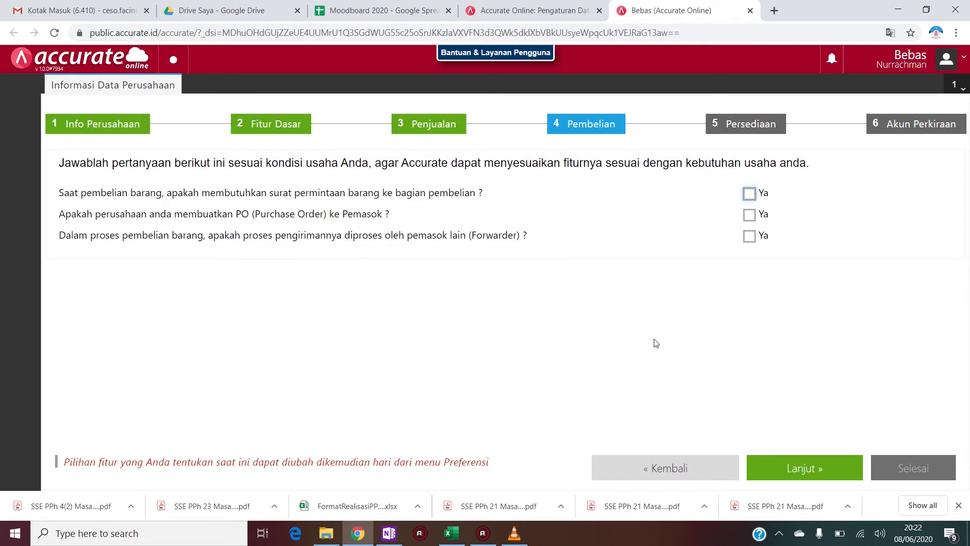
# Enable purchase orders to suppliers, choose the Rata-rata inventory costing method, and continue to the chart of accounts page.
pyautogui.click(750, 214)
pyautogui.click(780, 467)
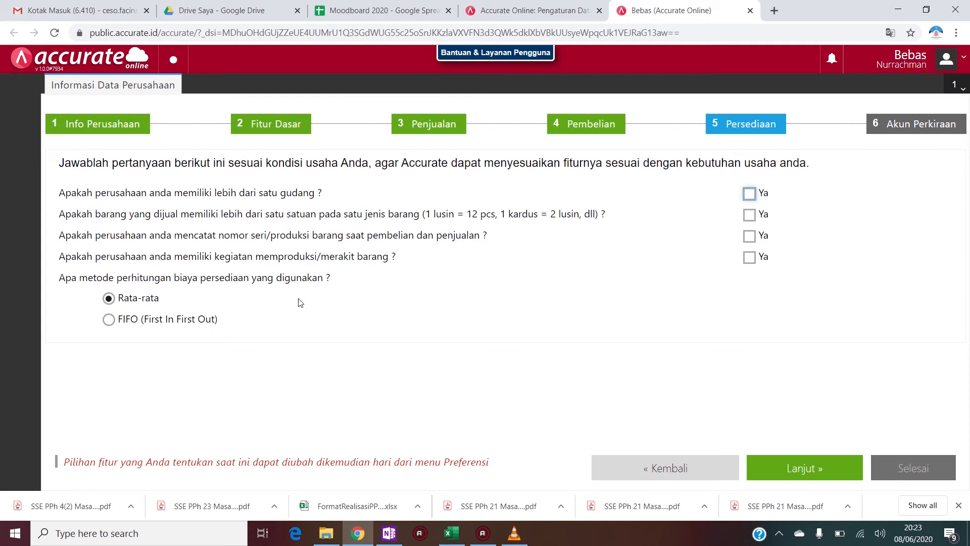
pyautogui.click(122, 303)
pyautogui.click(783, 474)
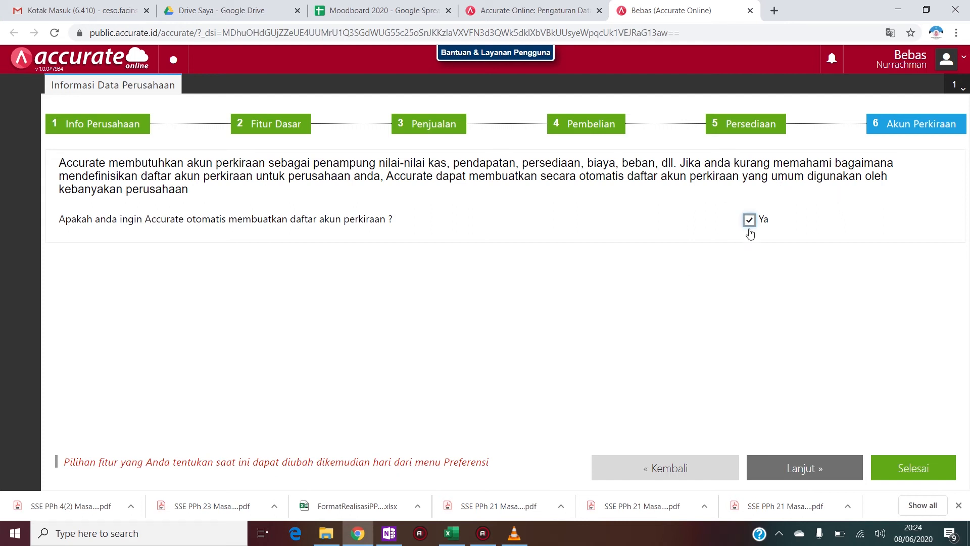
# Finish the company setup and close the welcome guide with the option not to show it again.
pyautogui.click(894, 464)
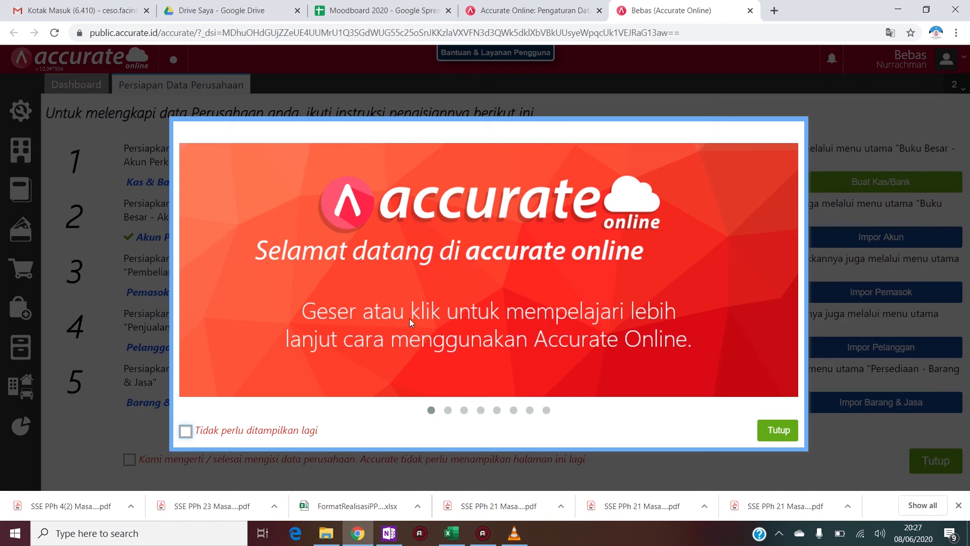
pyautogui.click(187, 433)
pyautogui.click(780, 434)
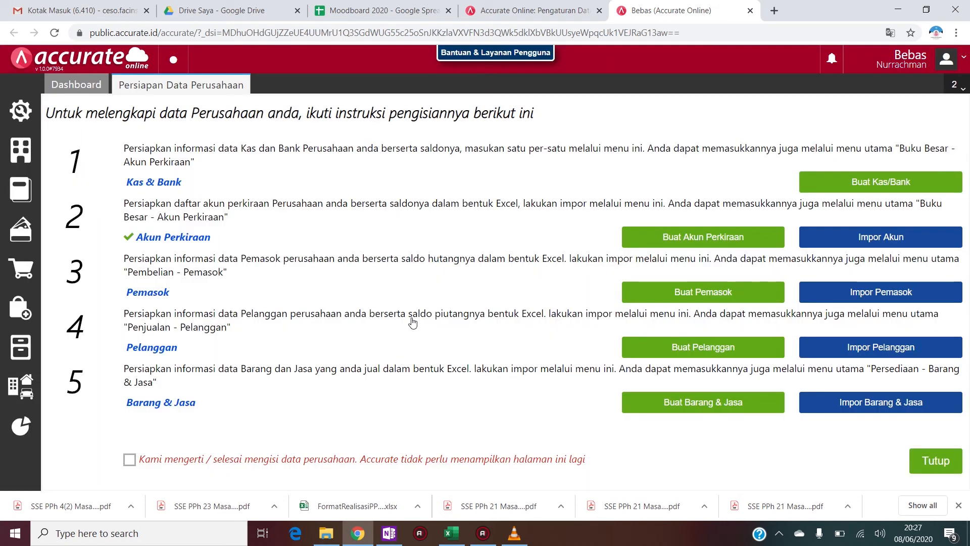